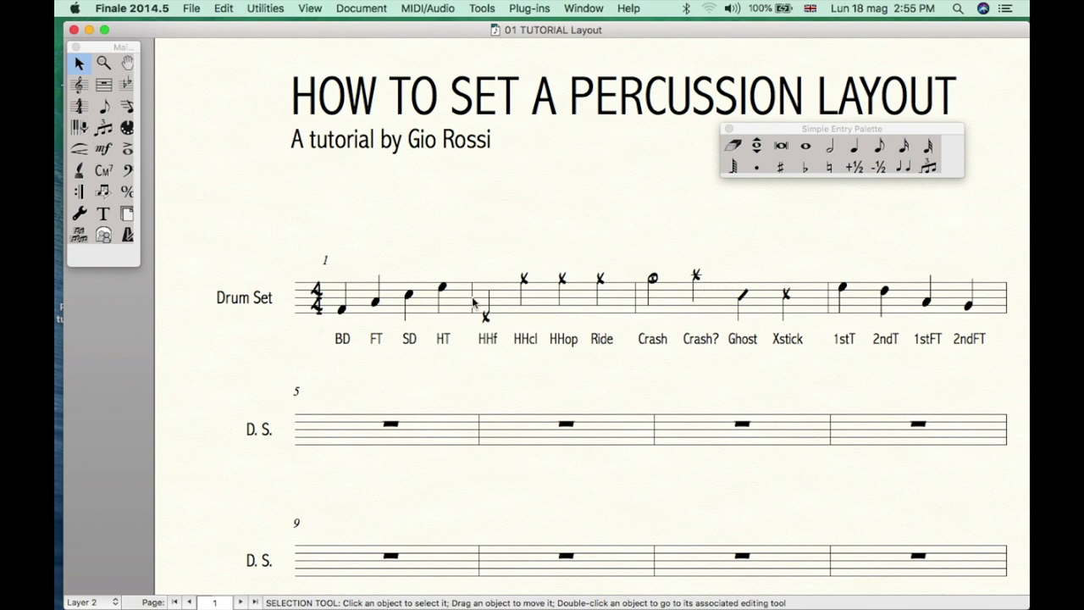
Drag-select measures 1–3 of the Drum Set staff, then open the Window menu
left_click_drag(277, 245, 828, 356)
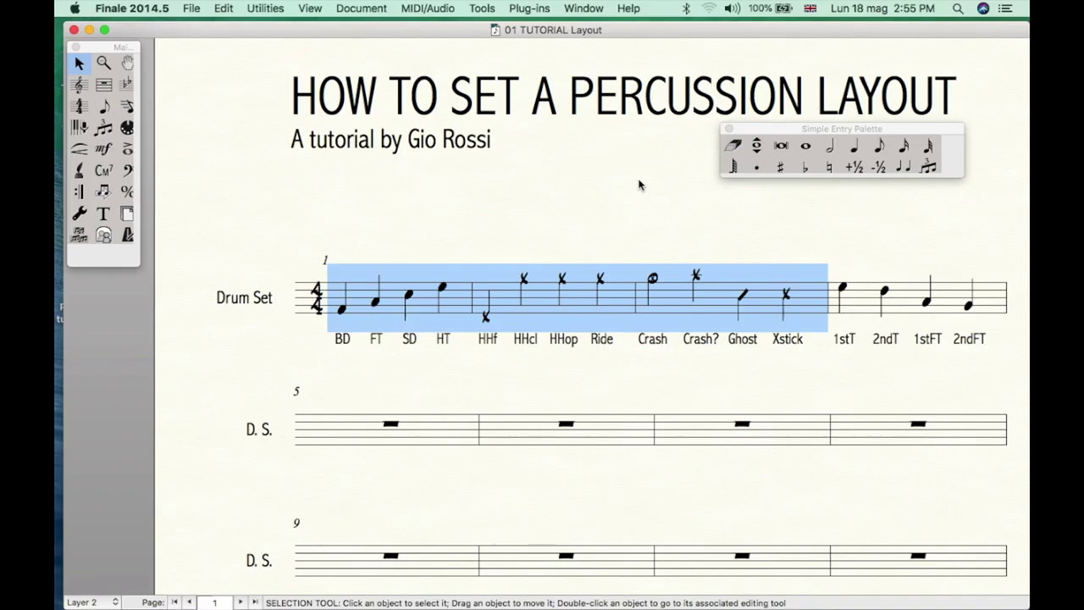
left_click(583, 8)
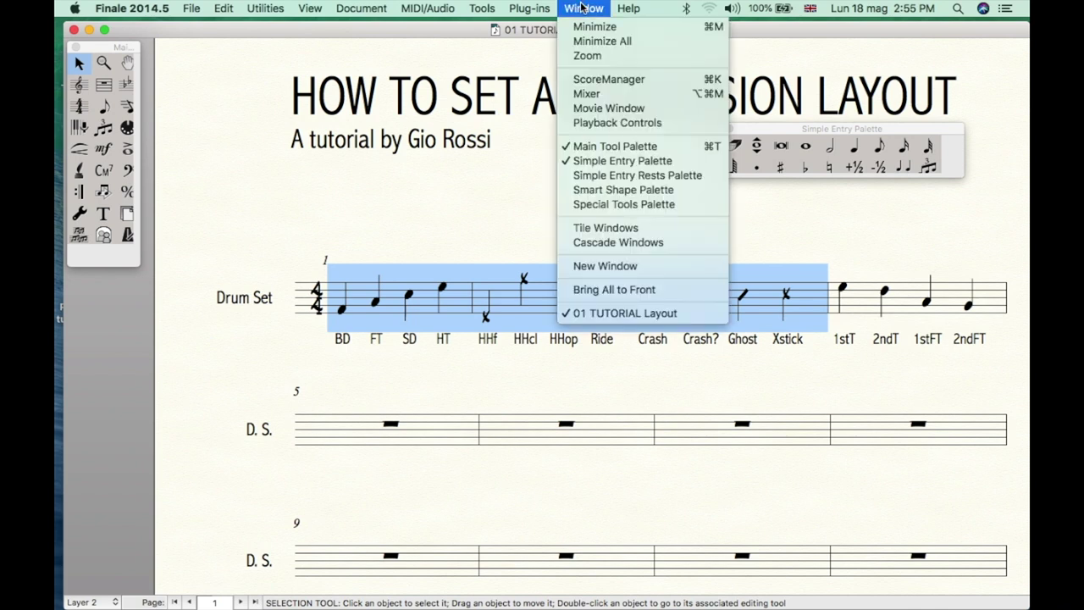
Open the Score Manager and bring up the Drum Set staff's percussion layout choices
left_click(581, 80)
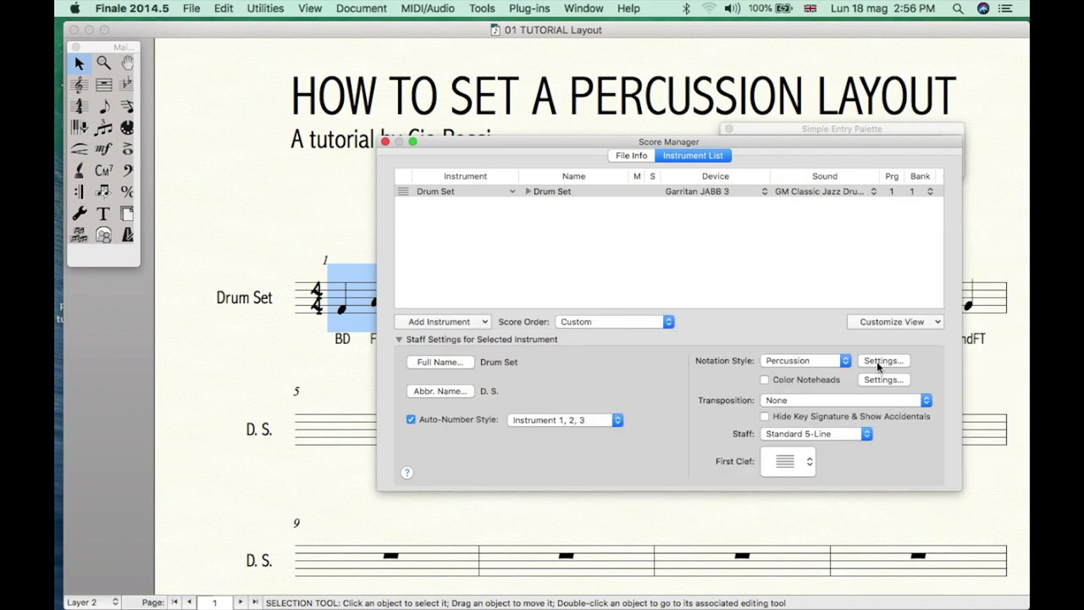
left_click(876, 361)
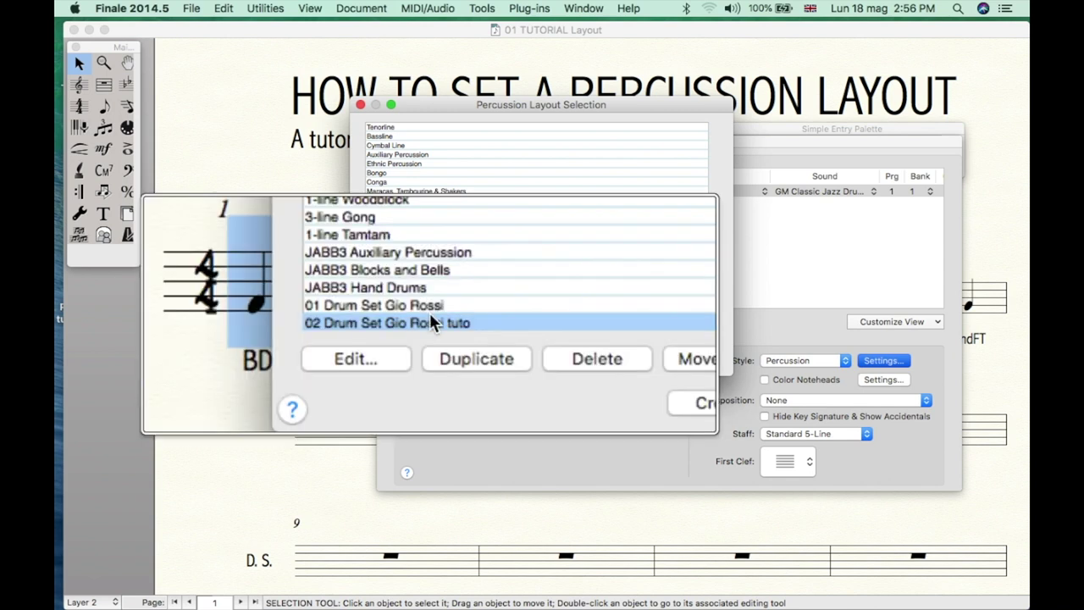
Inspect the second custom drum set layout, with Crash Cymbal on MIDI note 49, then close the designer
left_click(393, 338)
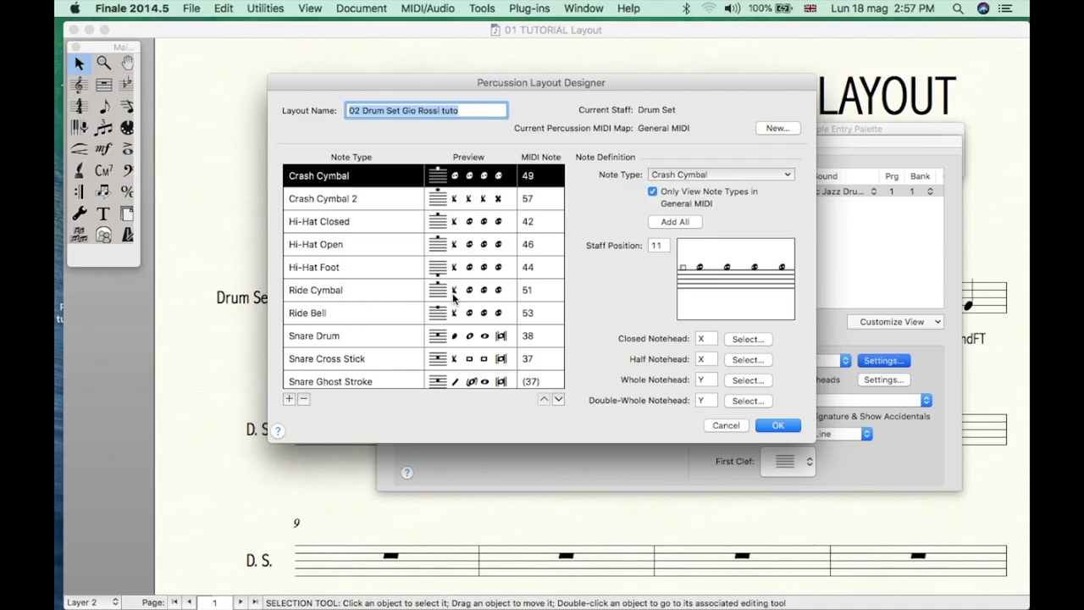
left_click(779, 422)
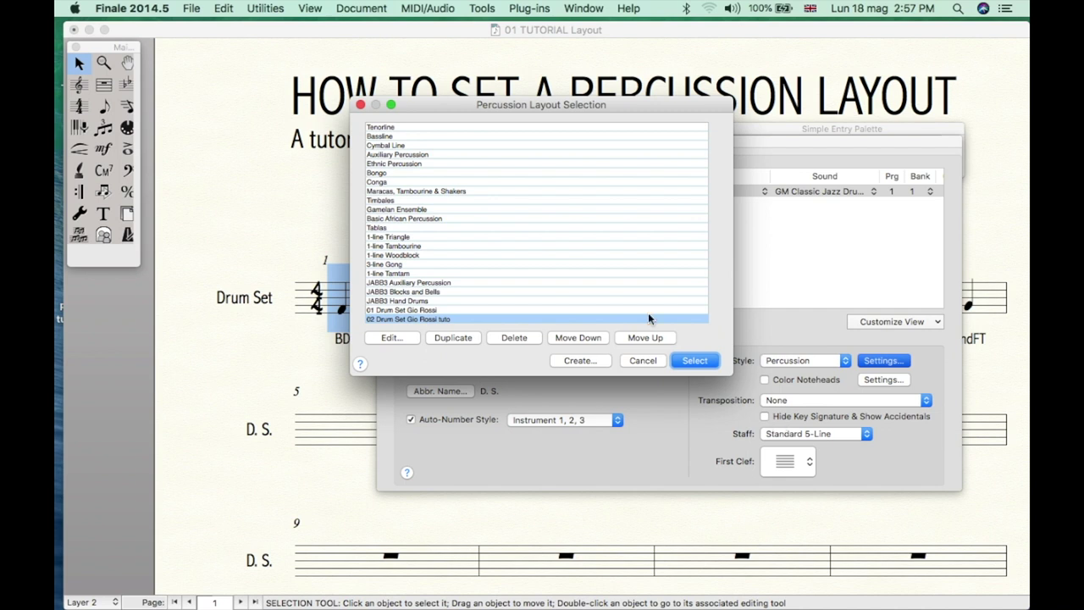
Assign the '03 Drum Set Gio Rossi tuto' percussion layout to the Drum Set staff and close the Score Manager
scroll(424, 310, "down", 3)
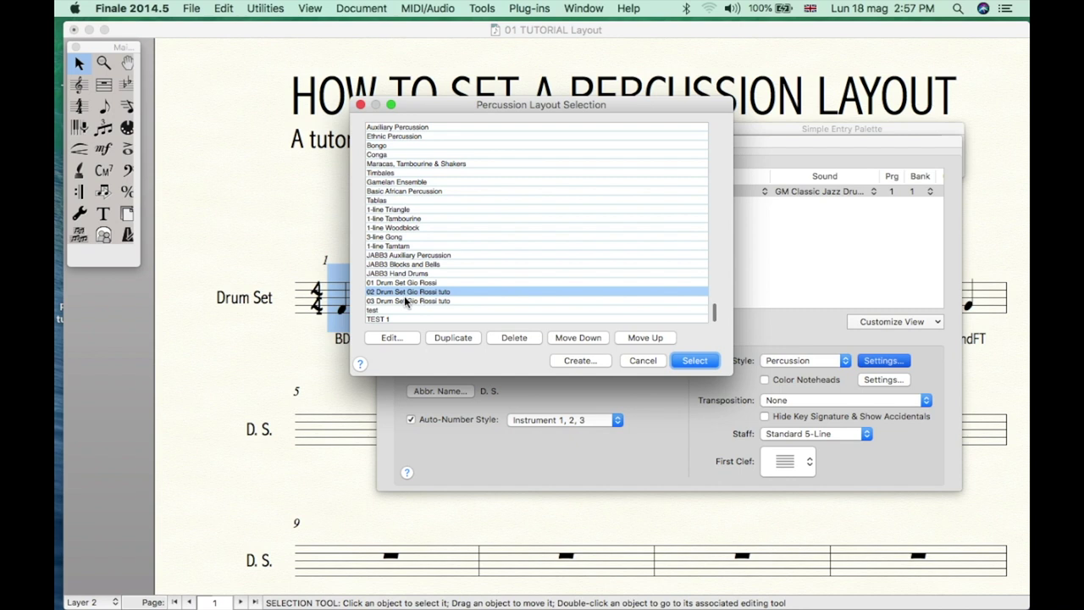
left_click(407, 301)
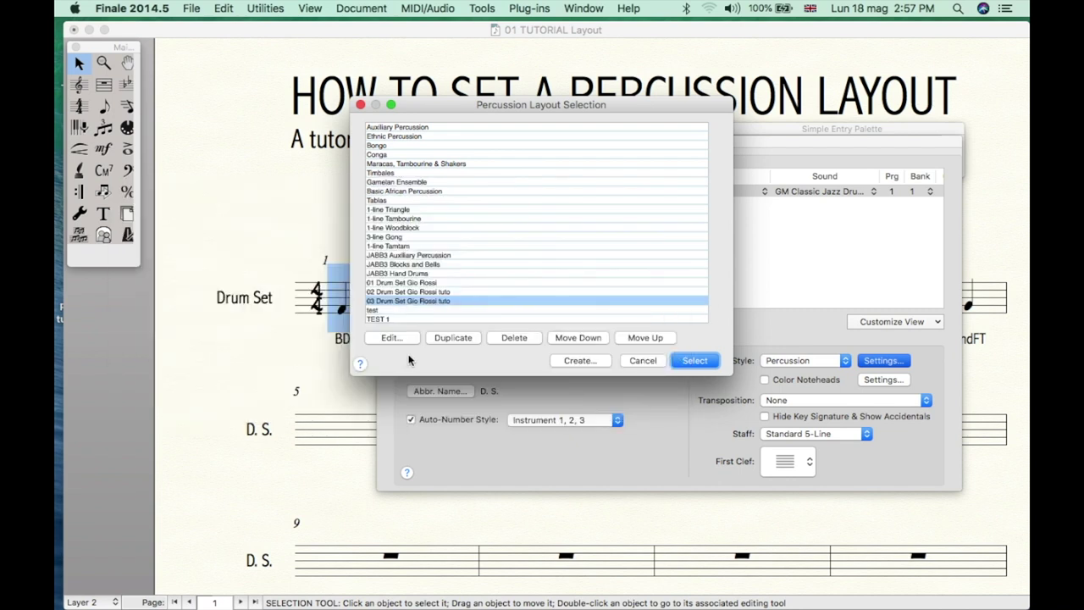
left_click(401, 340)
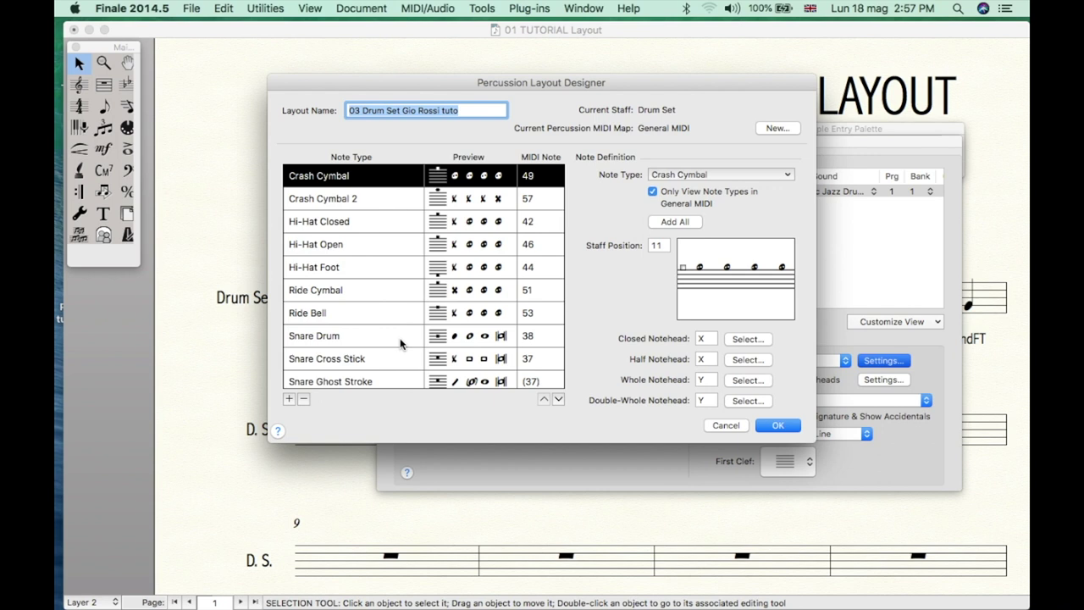
left_click(778, 426)
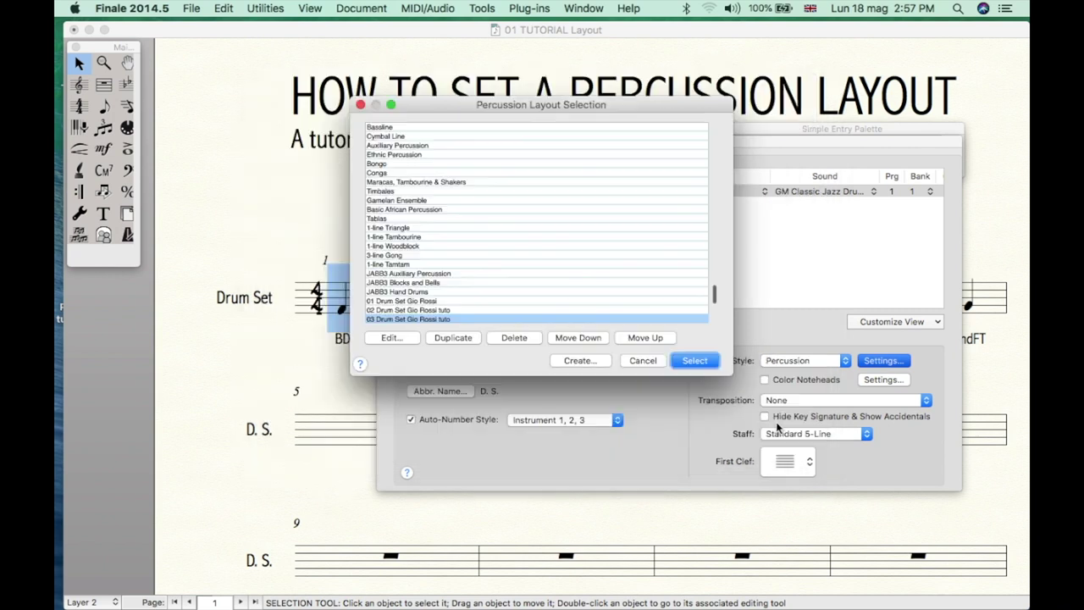
left_click(699, 362)
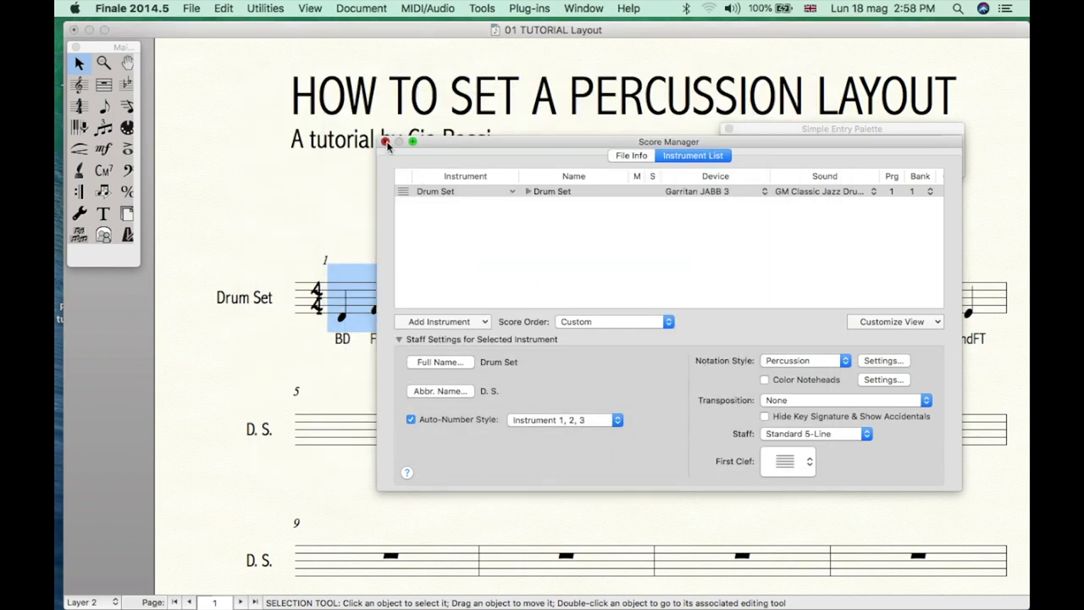
left_click(382, 139)
Click an empty spot in the score to clear the measures 1–3 selection
left_click(339, 227)
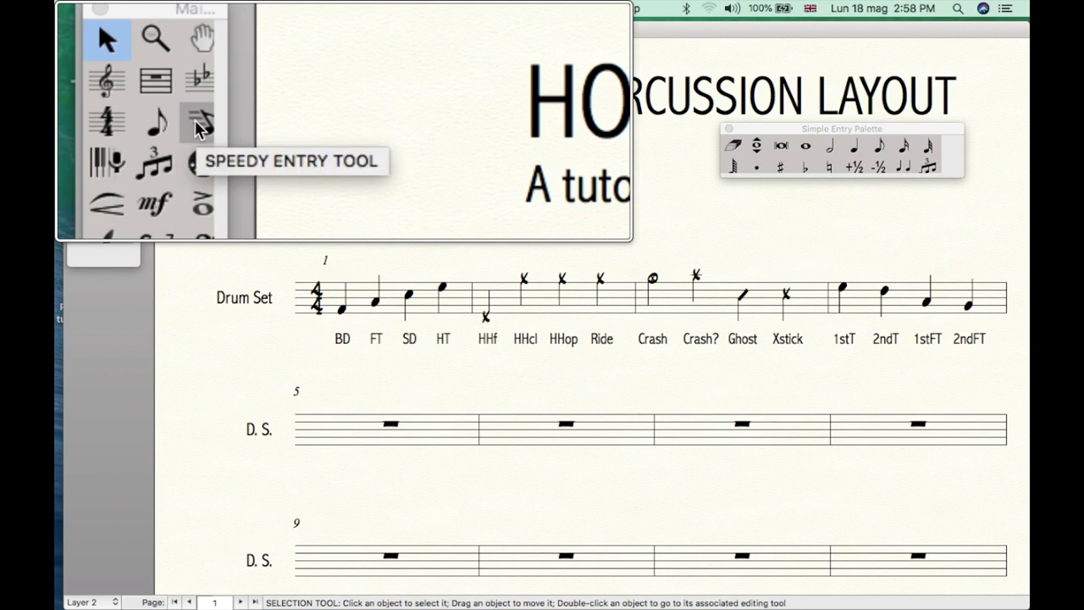
Start Speedy Entry at measure 5 with note entry set to layer 1
left_click(125, 107)
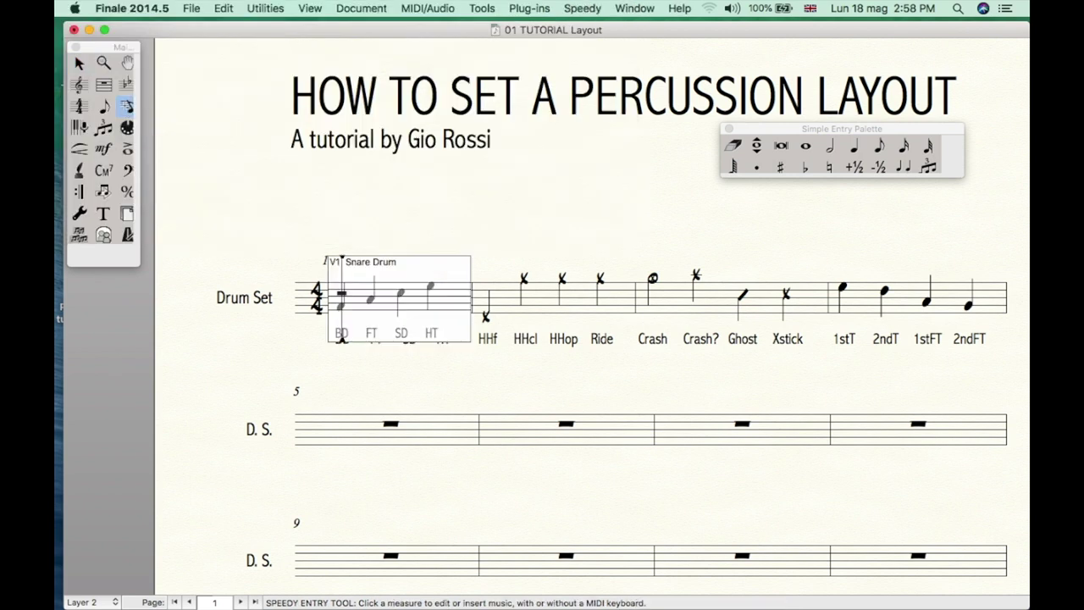
left_click(323, 428)
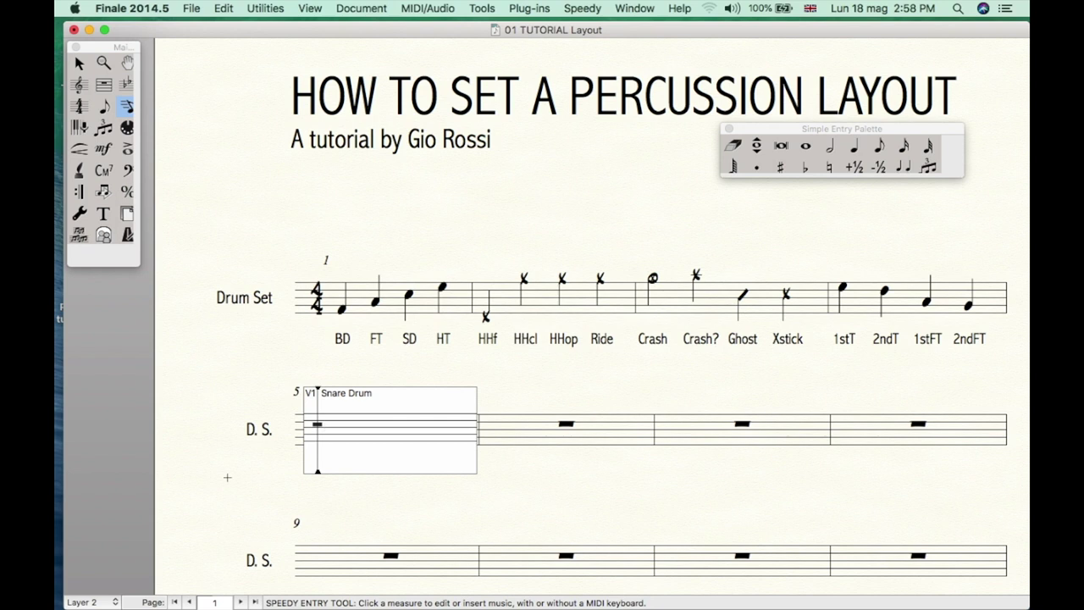
left_click(109, 602)
left_click(128, 542)
key("super+alt+shift+1")
Enter eighth-note hi-hat strokes on the hi-hat line from measure 5
key("Up")
key("Up")
key("Up")
key("Up")
key("Up")
key("4")
key("4")
key("4")
key("4")
key("4")
key("4")
key("4")
key("4")
key("4")
key("4")
key("4")
key("4")
key("4")
key("4")
key("4")
key("4")
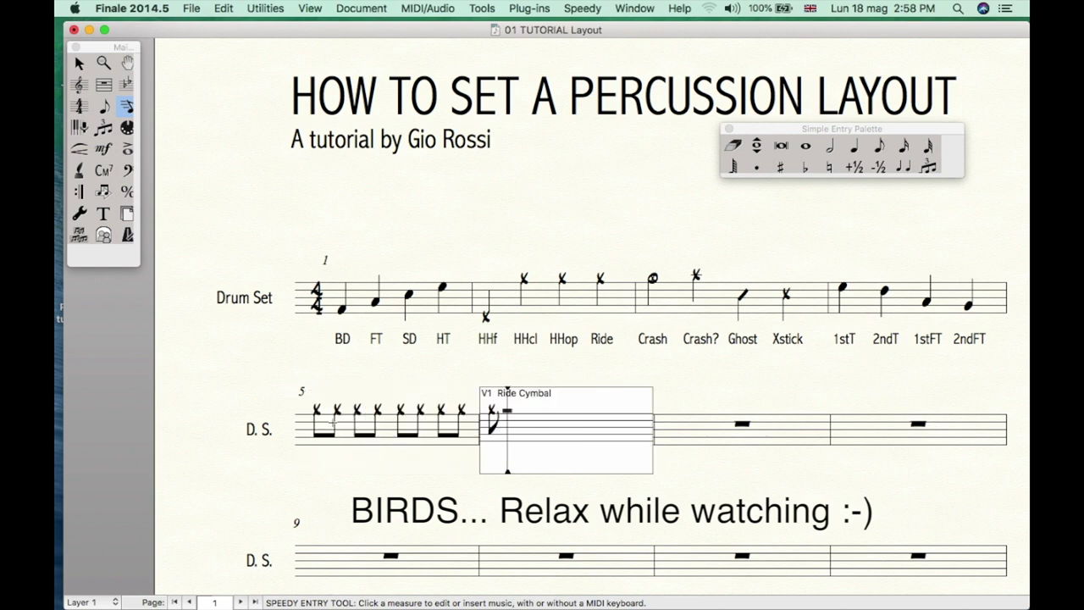
left_click(93, 601)
On layer 2, enter measure 5's alternating bass drum and snare notes beneath the hi-hats
left_click(89, 565)
left_click(319, 436)
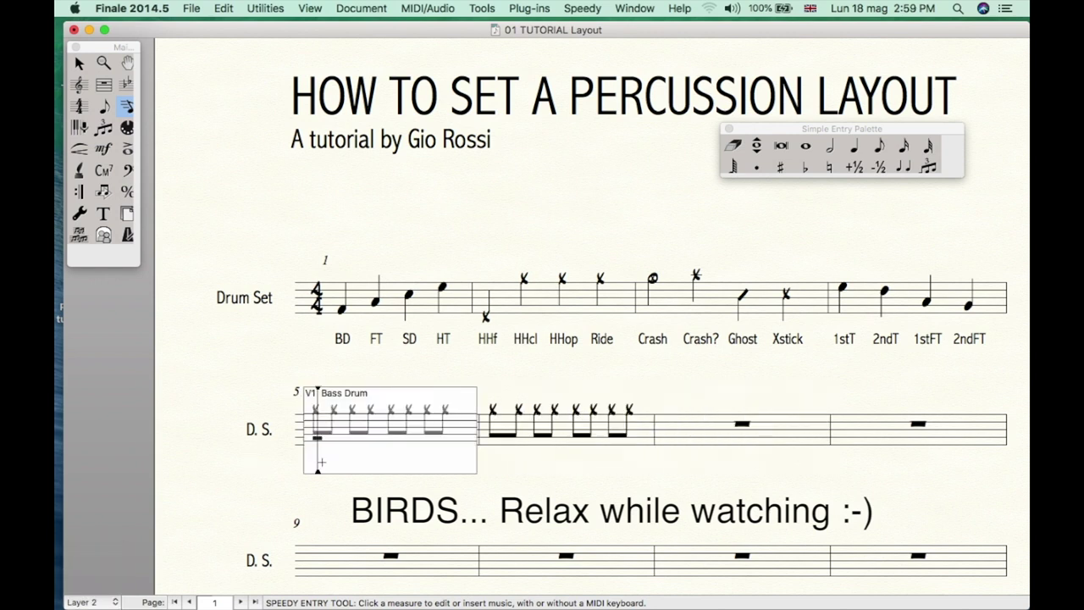
key("4")
key("Up")
key("Up")
key("Up")
key("4")
key("3")
key("Down")
key("Down")
key("Down")
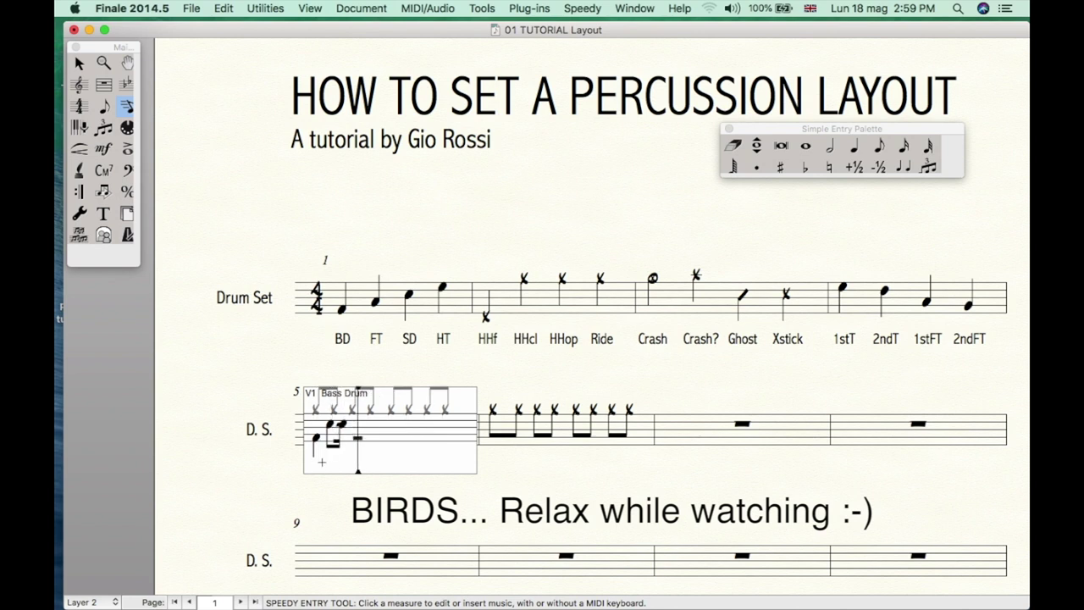
key("4")
key("Up")
key("Up")
key("Up")
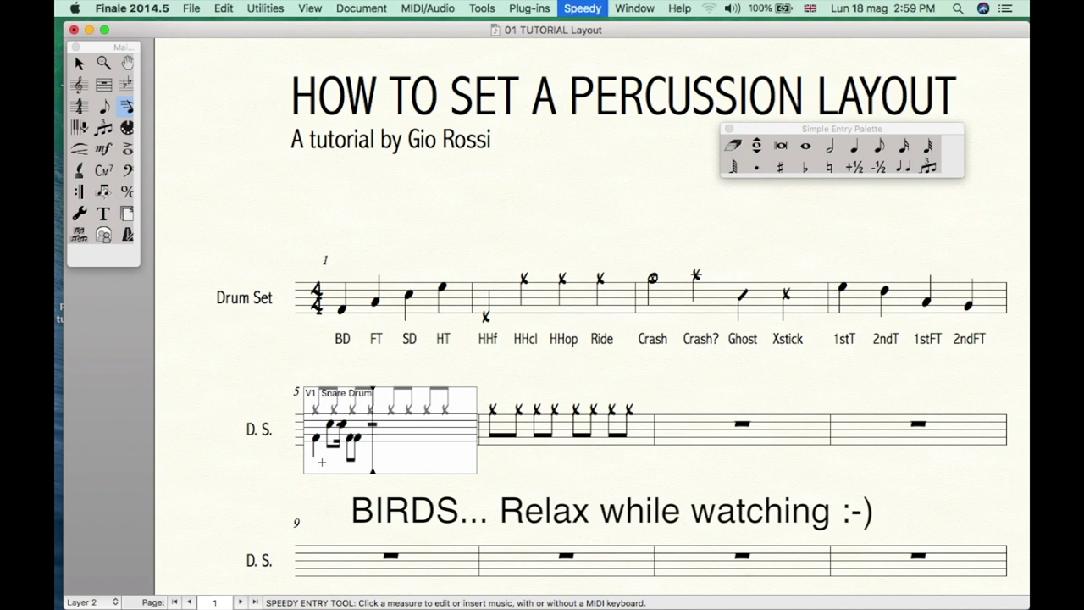
key("4")
Try a sixteenth-note bass and snare figure in measure 6, then delete those notes
key("Down")
key("Down")
key("Down")
key("3")
key("Up")
key("Up")
key("3")
key("Up")
key("Down")
key("Down")
key("Down")
key("3")
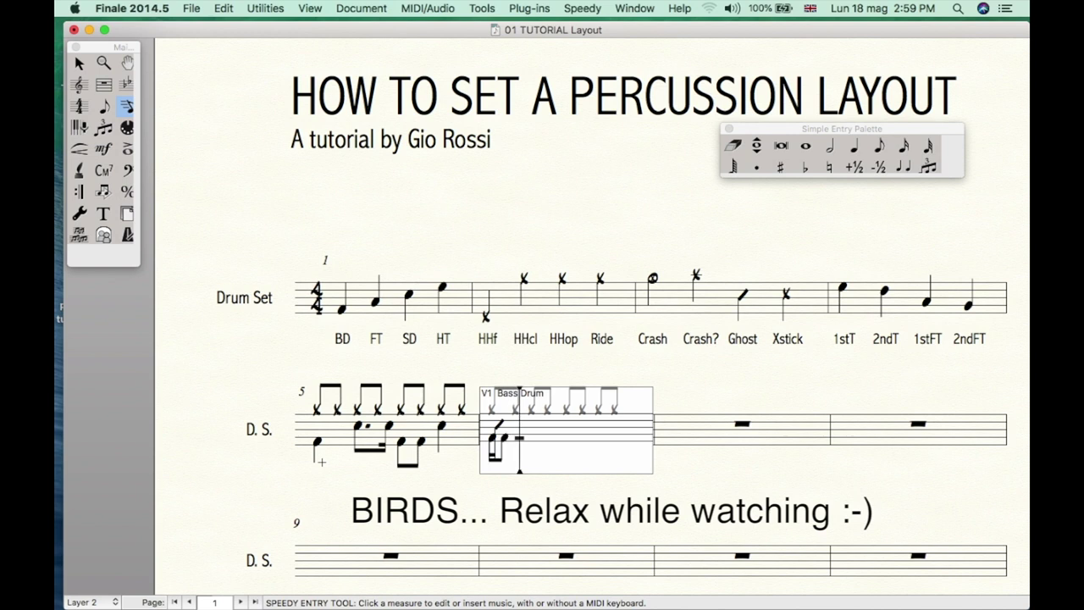
key("Up")
key("Up")
key("Up")
key("Down")
key("Down")
key("3")
key("3")
key("Down")
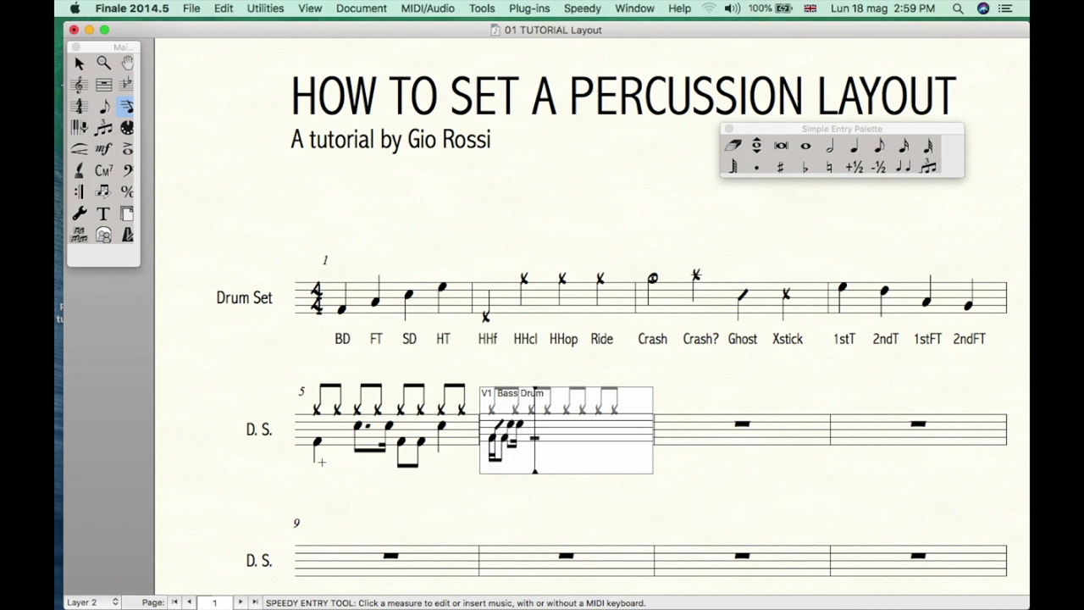
key("BackSpace")
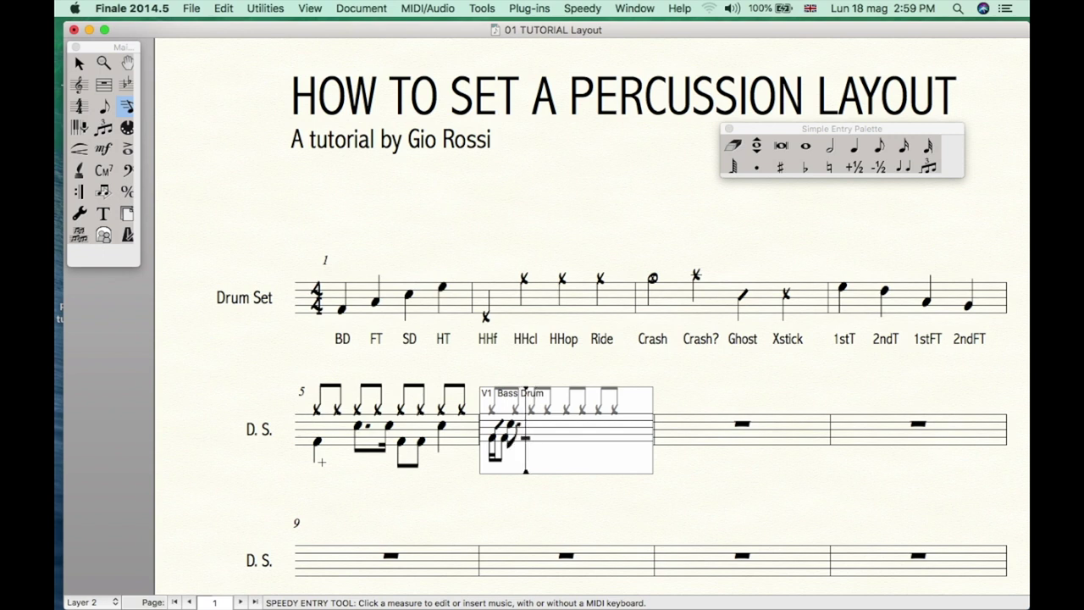
key("BackSpace")
key("BackSpace")
key("BackSpace")
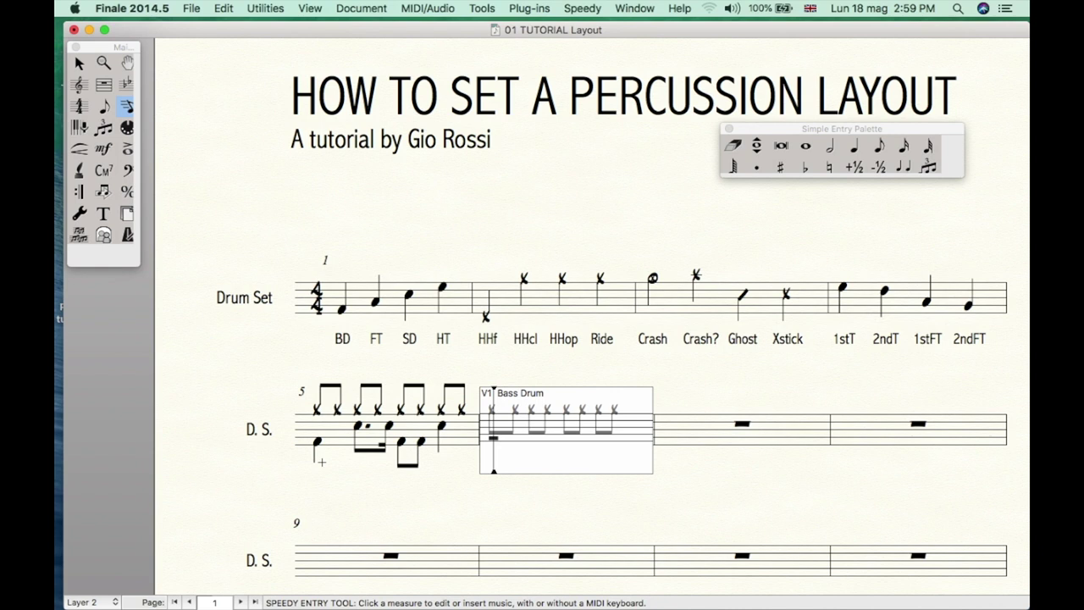
Re-enter measure 6 with bass drum eighths and snare sixteenths to match measure 5
key("4")
key("4")
key("Up")
key("Up")
key("Up")
key("Up")
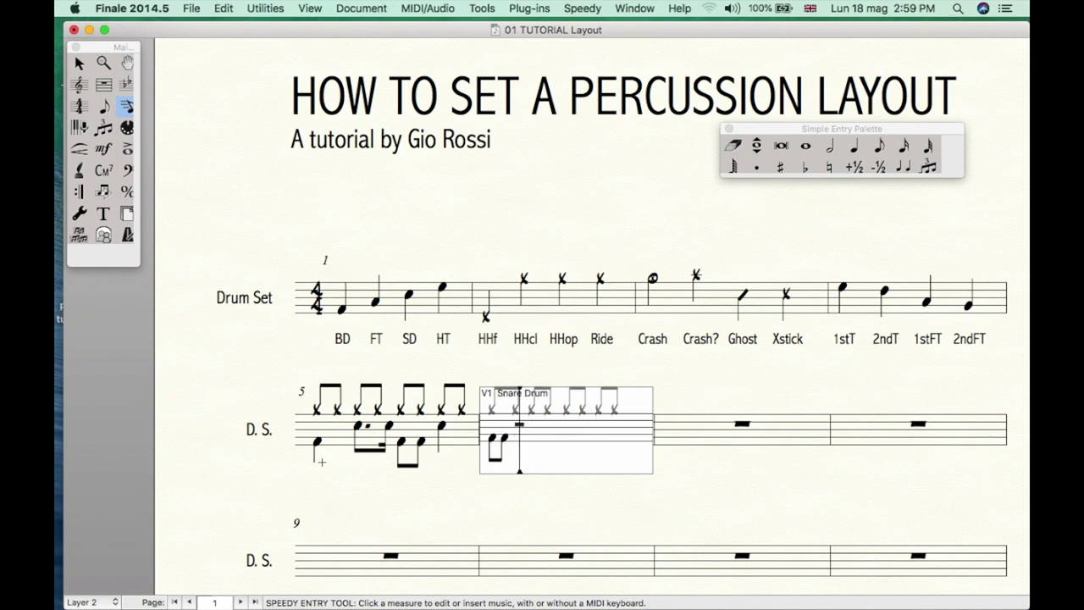
key("3")
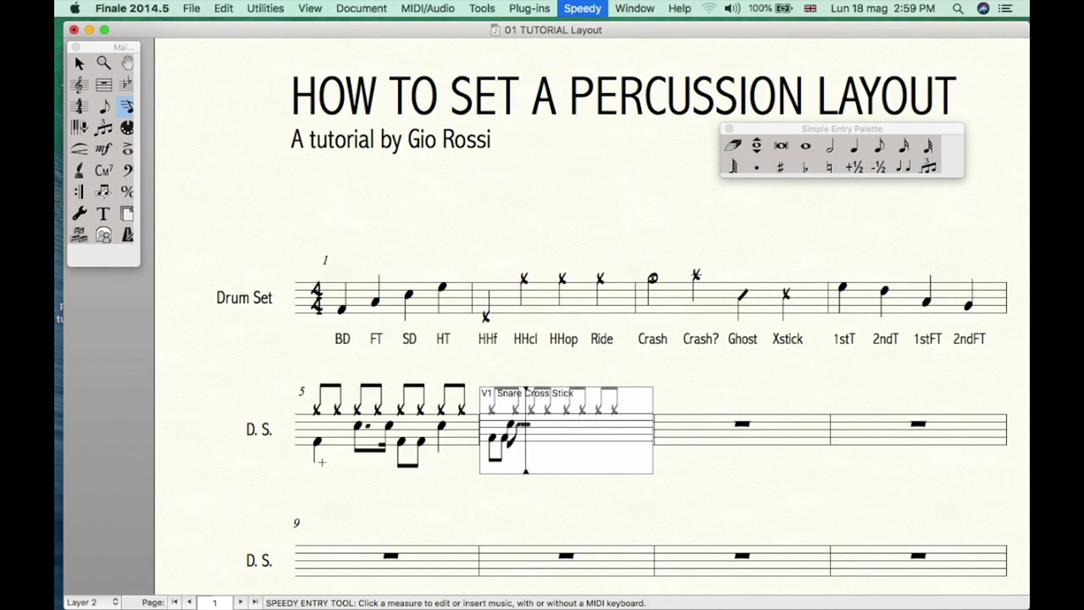
key("3")
key("Down")
key("Down")
key("Down")
key("Down")
key("3")
key("Up")
key("Up")
key("Up")
key("Up")
key("5")
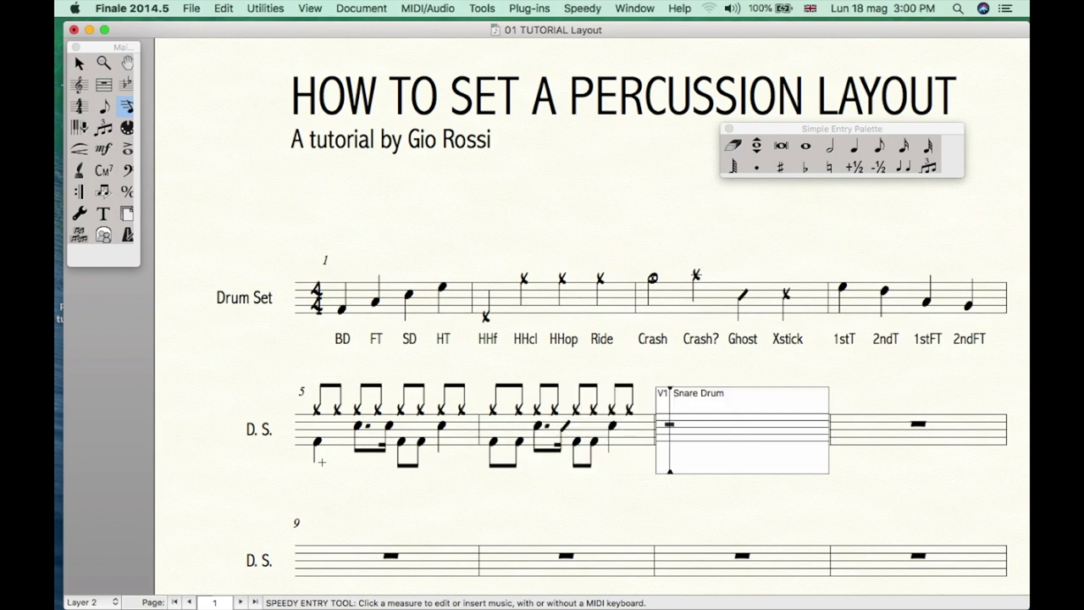